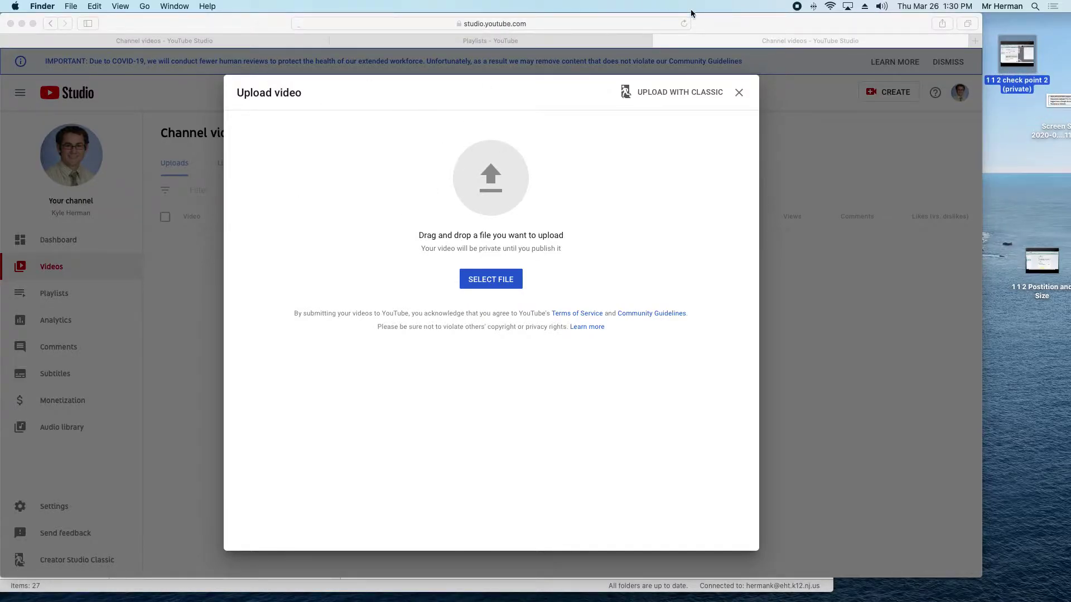
# Step: Go to the YouTube website and open the upload dialog for a new video
pyautogui.click(406, 20)
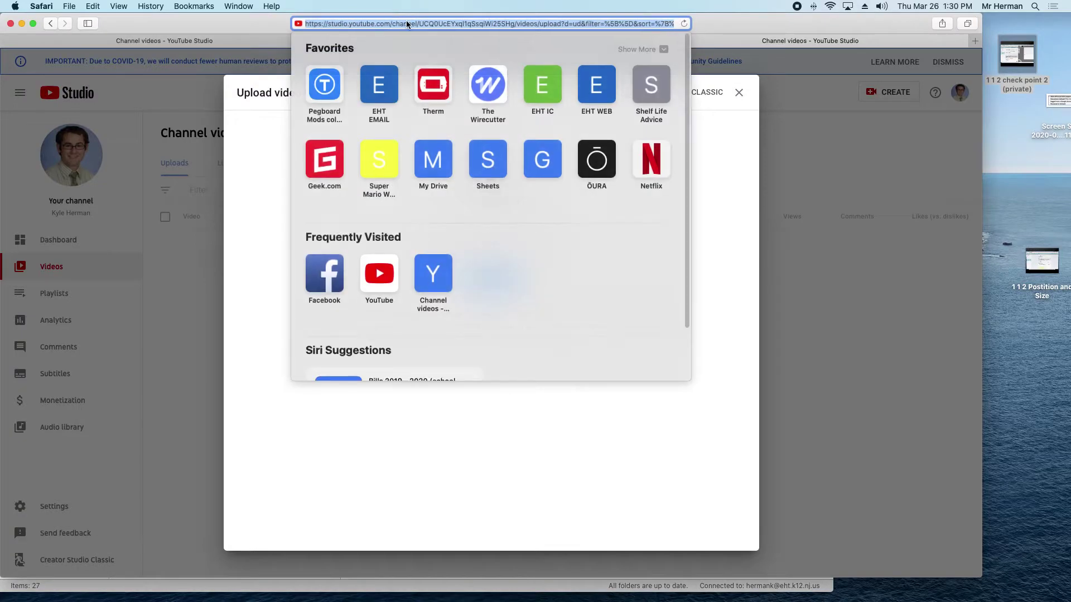
pyautogui.write('youtube.')
pyautogui.press('Return')
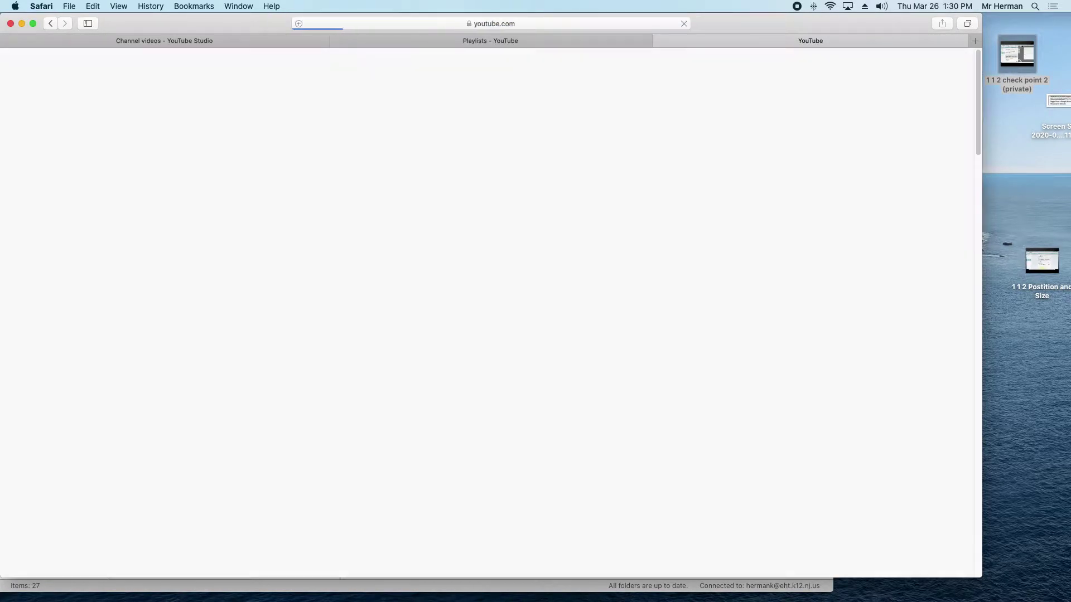
pyautogui.click(859, 65)
pyautogui.click(867, 91)
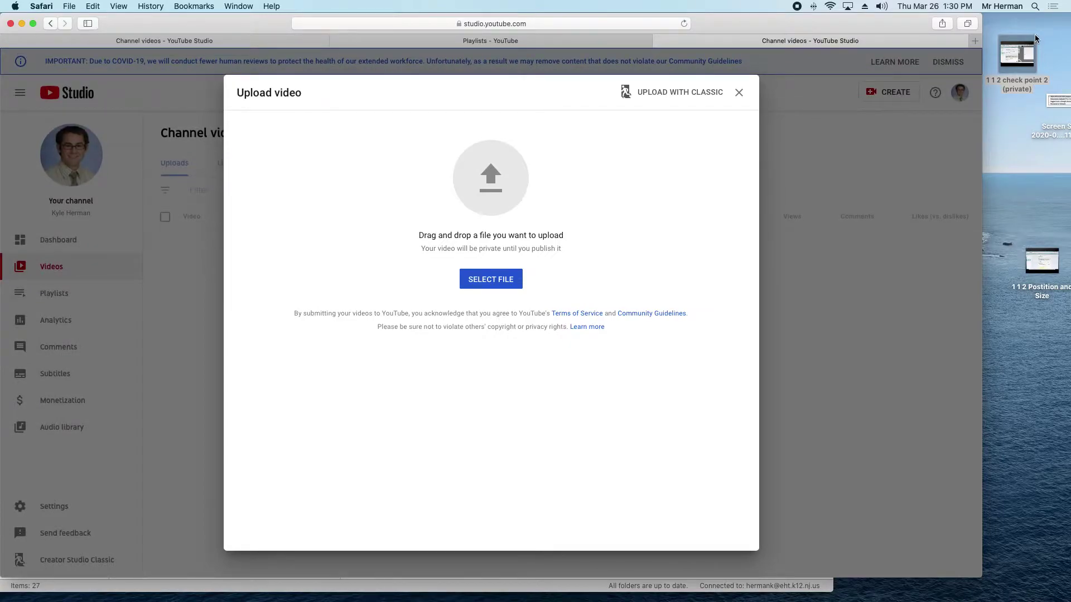
# Step: Upload the desktop file "1 1 2 check point 2 (private)" and insert a hyphen before "private" in the video title
pyautogui.moveTo(1032, 42); pyautogui.dragTo(645, 170)
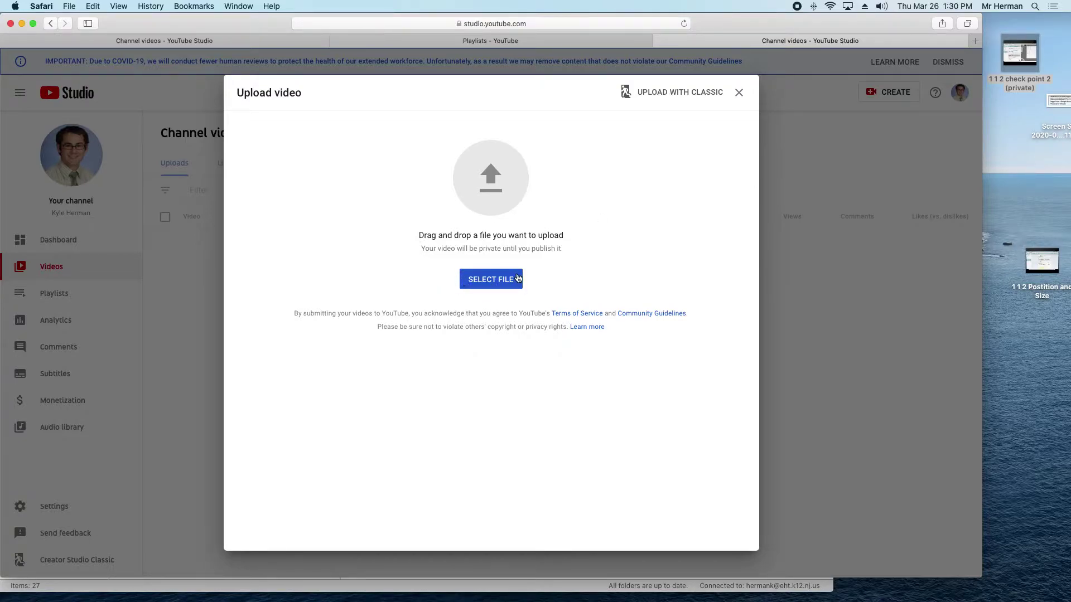
pyautogui.moveTo(1019, 49); pyautogui.dragTo(510, 154)
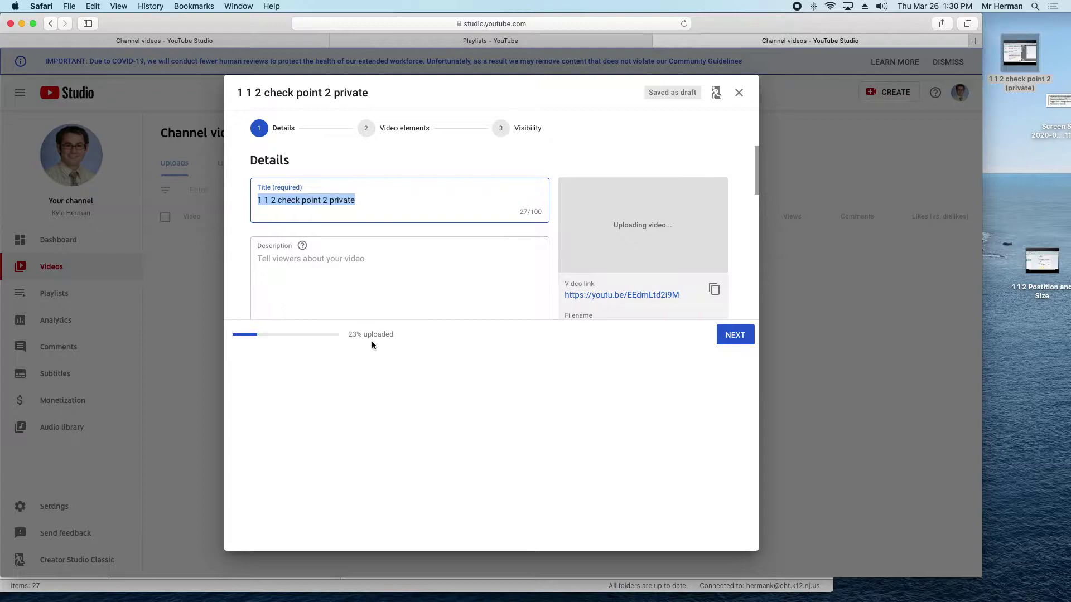
pyautogui.click(325, 204)
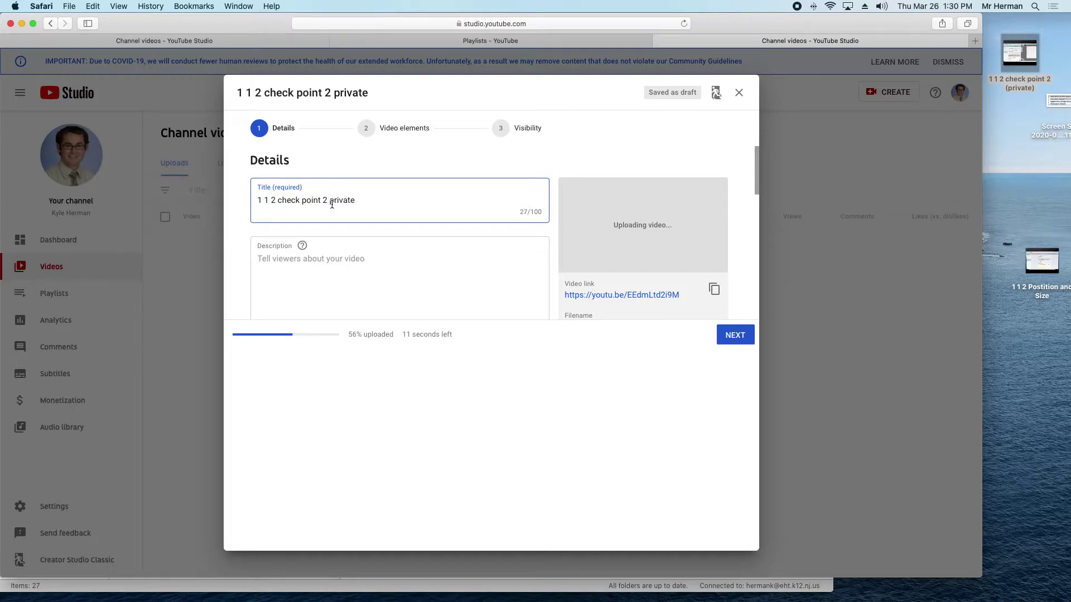
pyautogui.write('-')
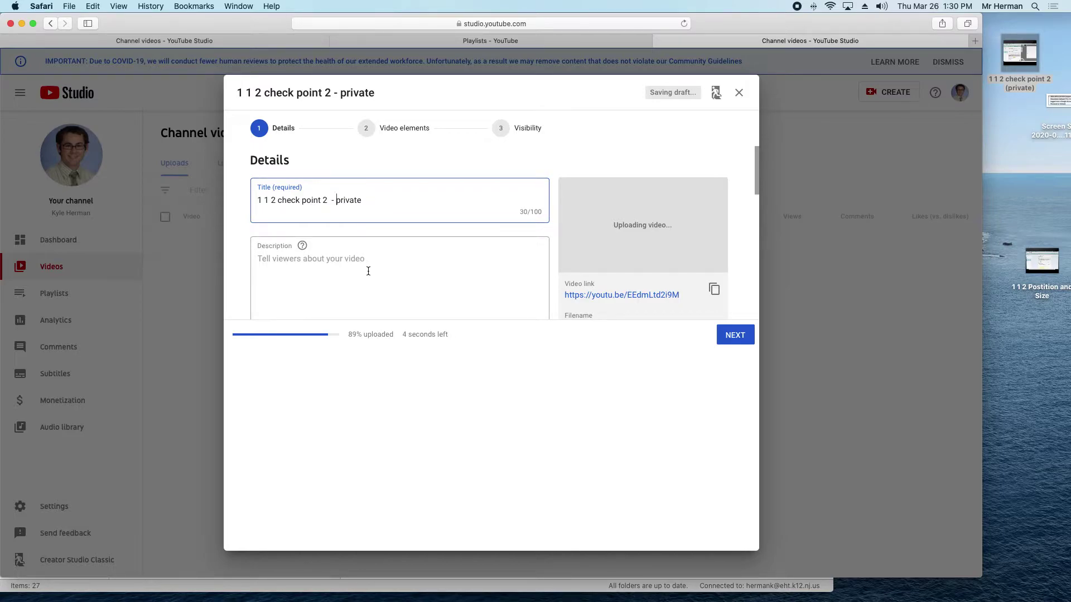
# Step: Open the playlist selection in the uploaded video's details
pyautogui.scroll(-1, 368, 272)
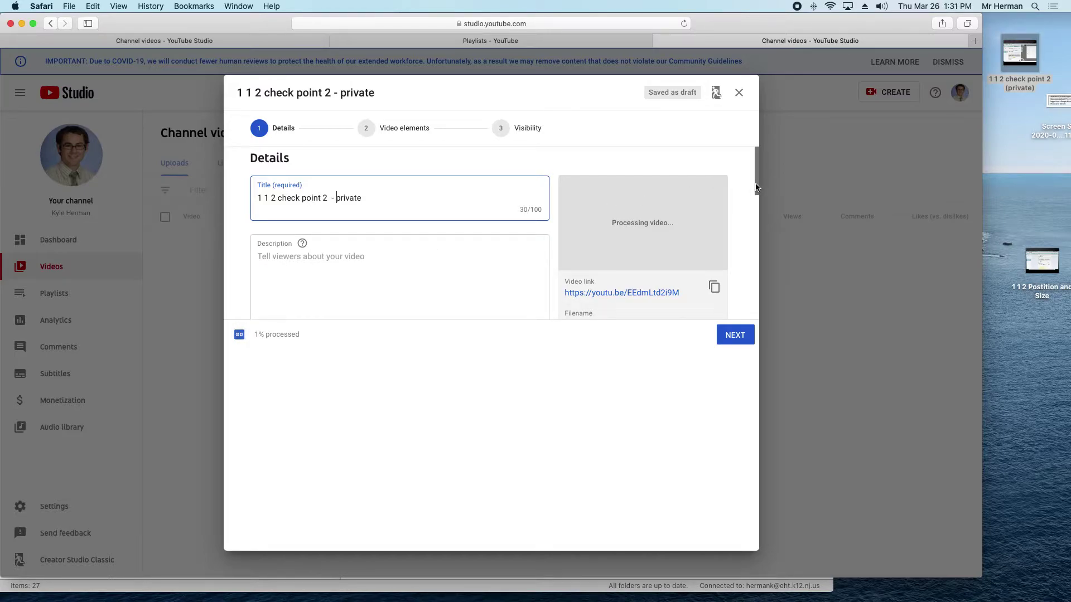
pyautogui.moveTo(757, 188); pyautogui.dragTo(753, 252)
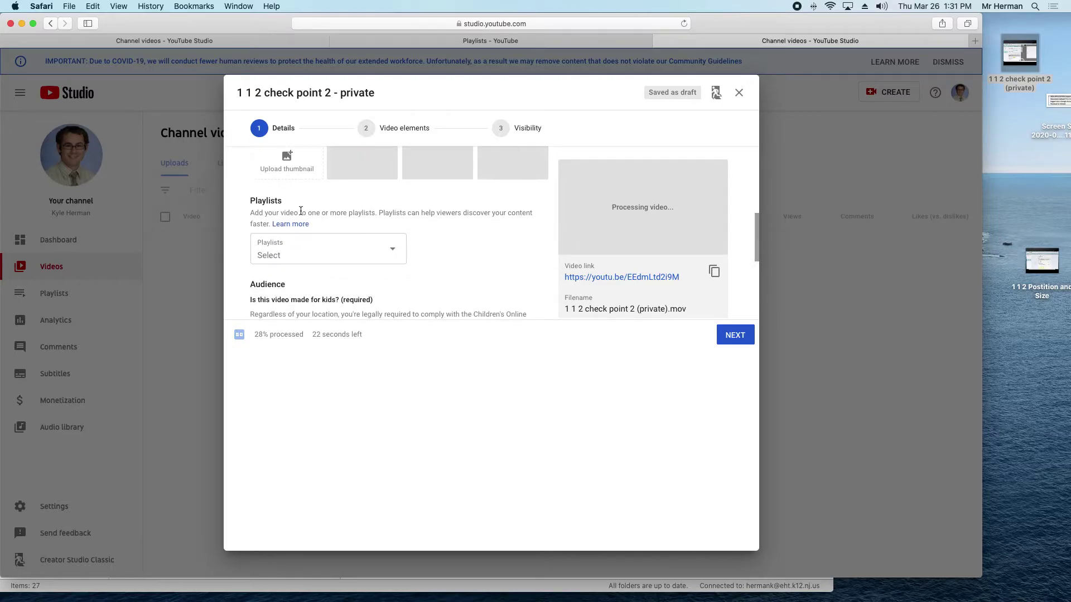
pyautogui.click(312, 251)
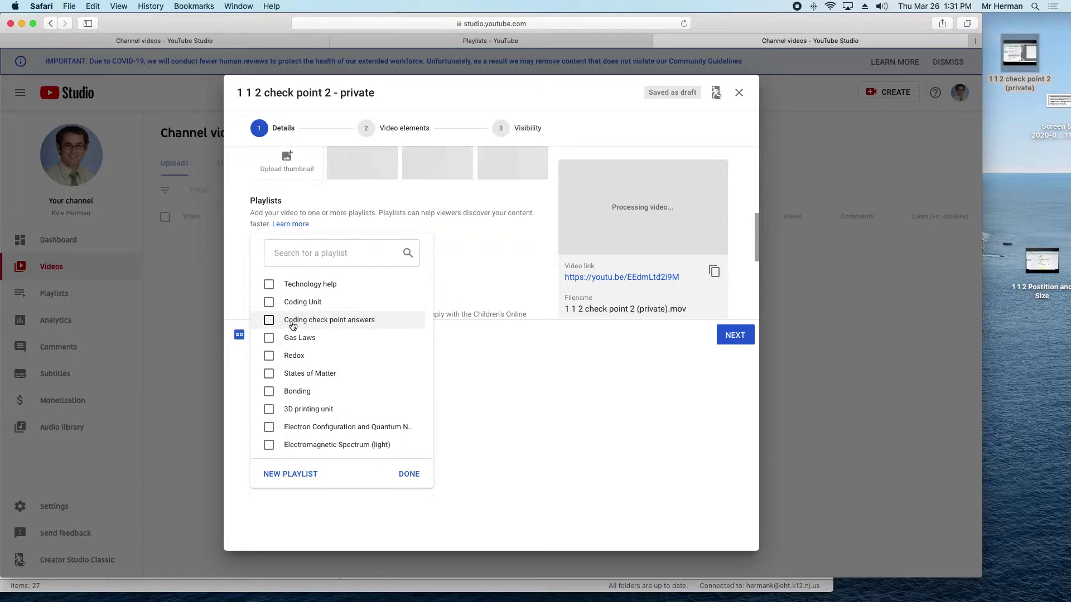
pyautogui.click(268, 322)
pyautogui.click(277, 316)
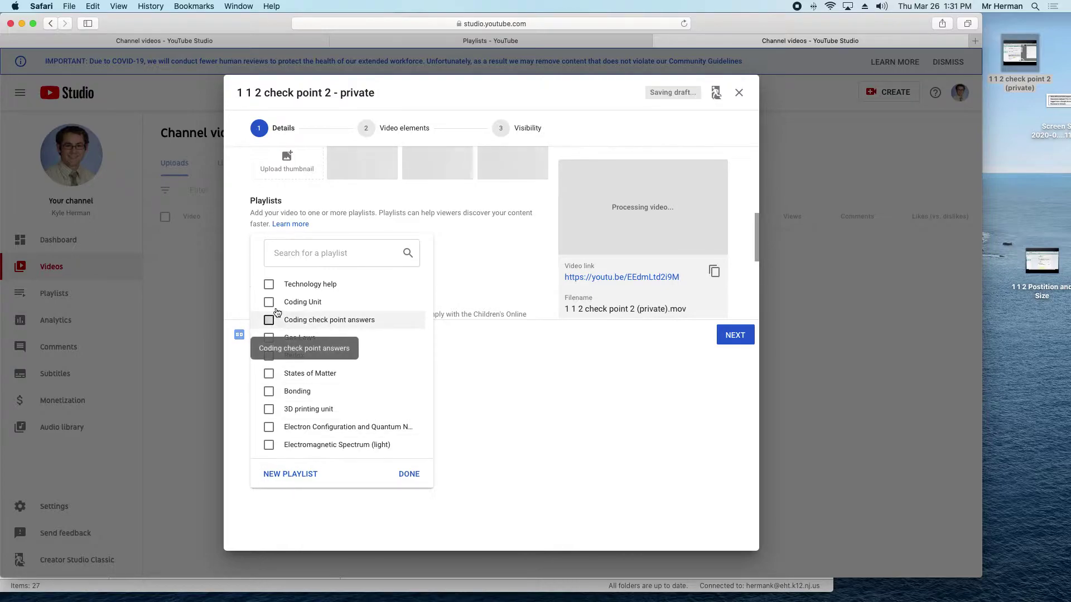
pyautogui.click(276, 473)
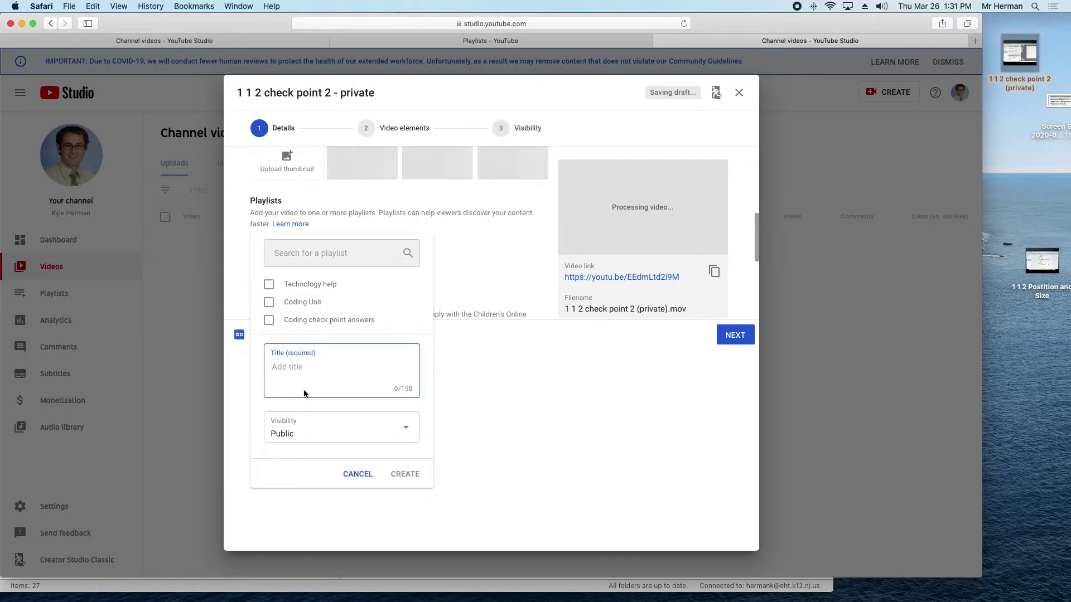
pyautogui.write('nvjhkjdfd')
pyautogui.click(322, 436)
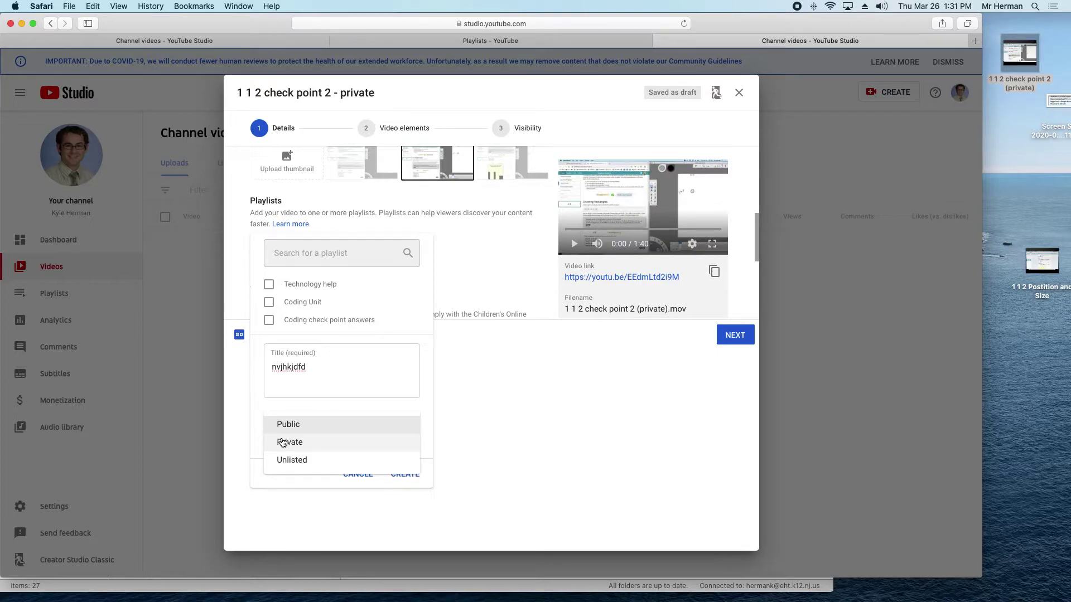
pyautogui.click(308, 406)
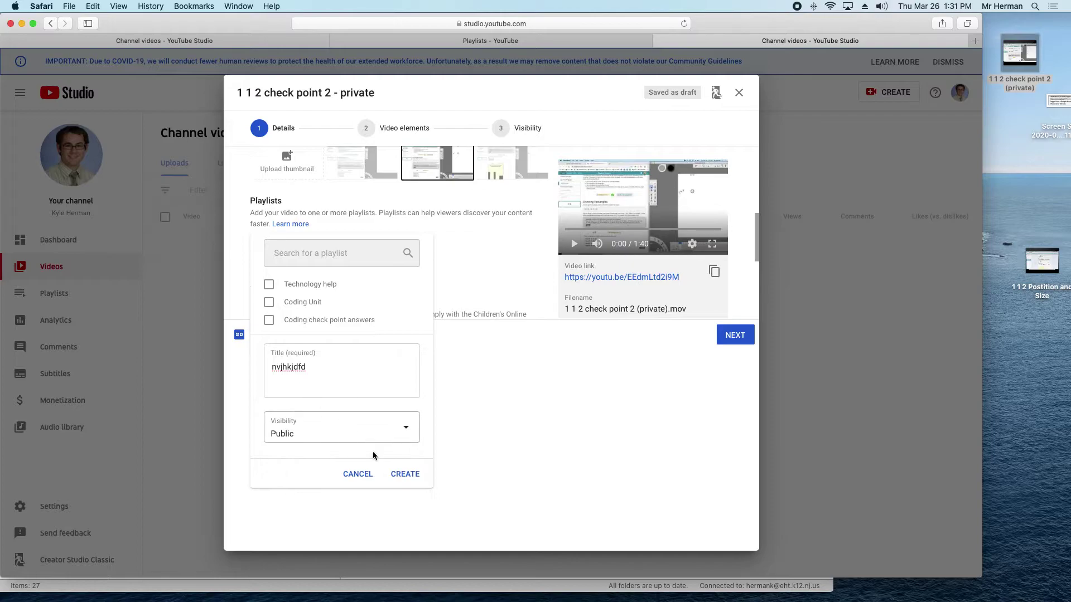
pyautogui.click(357, 474)
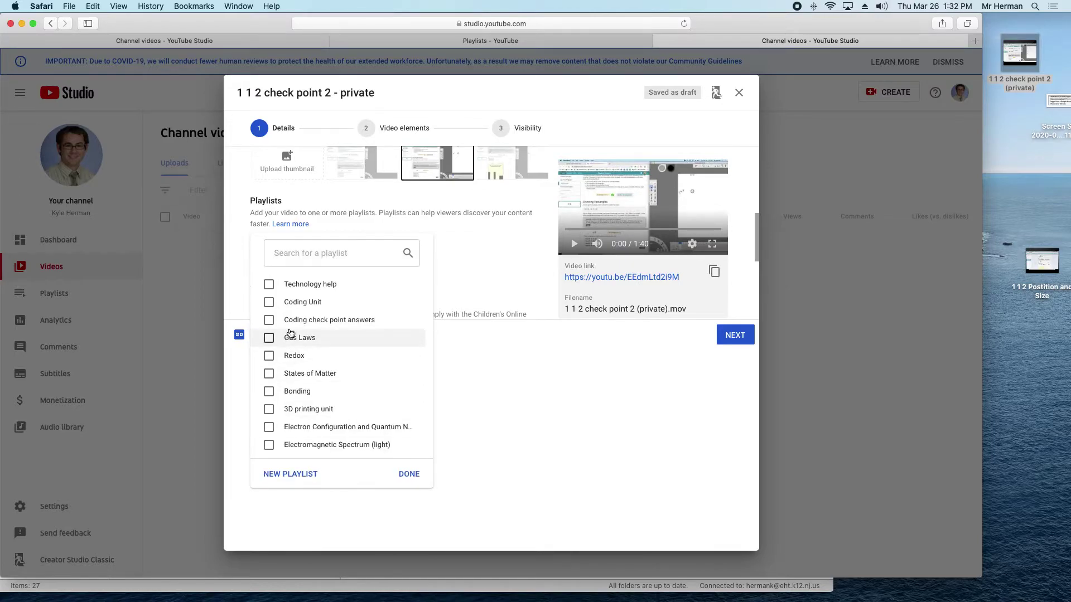
# Step: Add the video to the "Coding check point answers" playlist
pyautogui.click(269, 320)
pyautogui.click(410, 474)
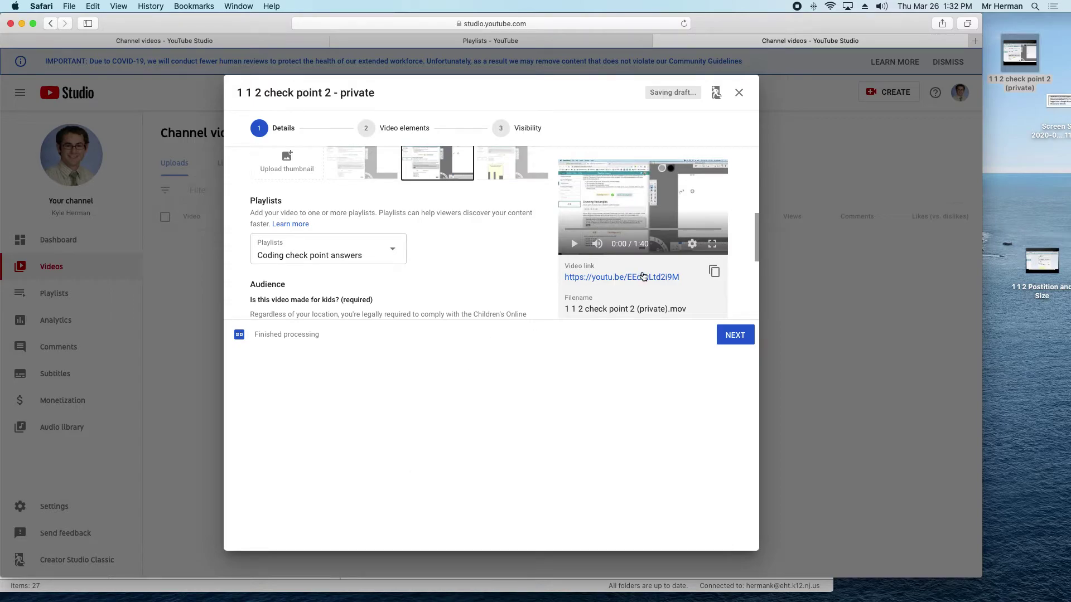
# Step: Review the audience setting and continue past the video elements to the visibility stage without adding an end screen or cards
pyautogui.moveTo(758, 228); pyautogui.dragTo(756, 266)
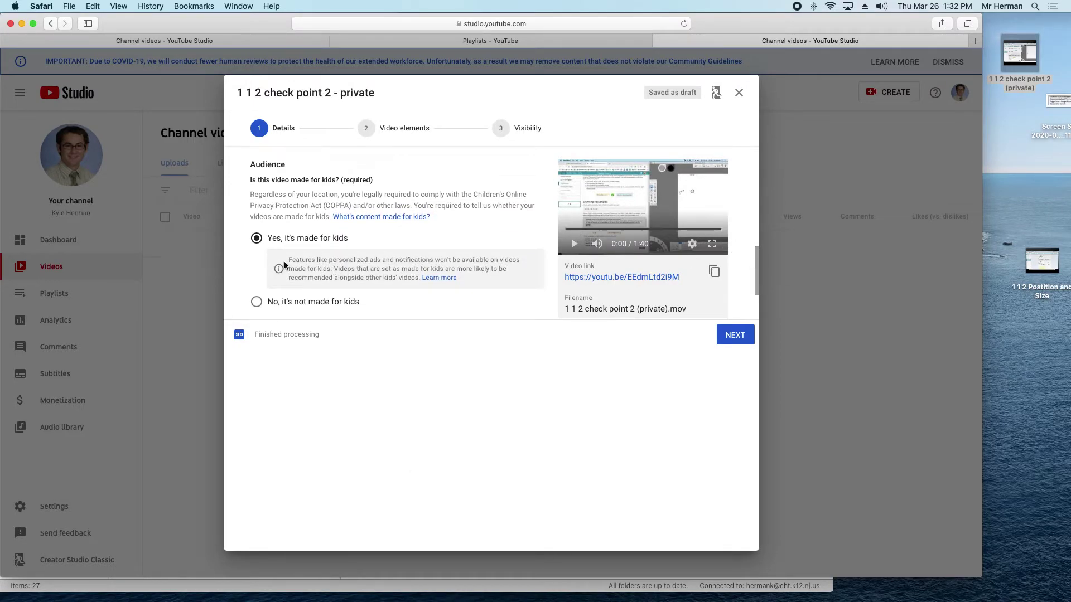
pyautogui.click(735, 336)
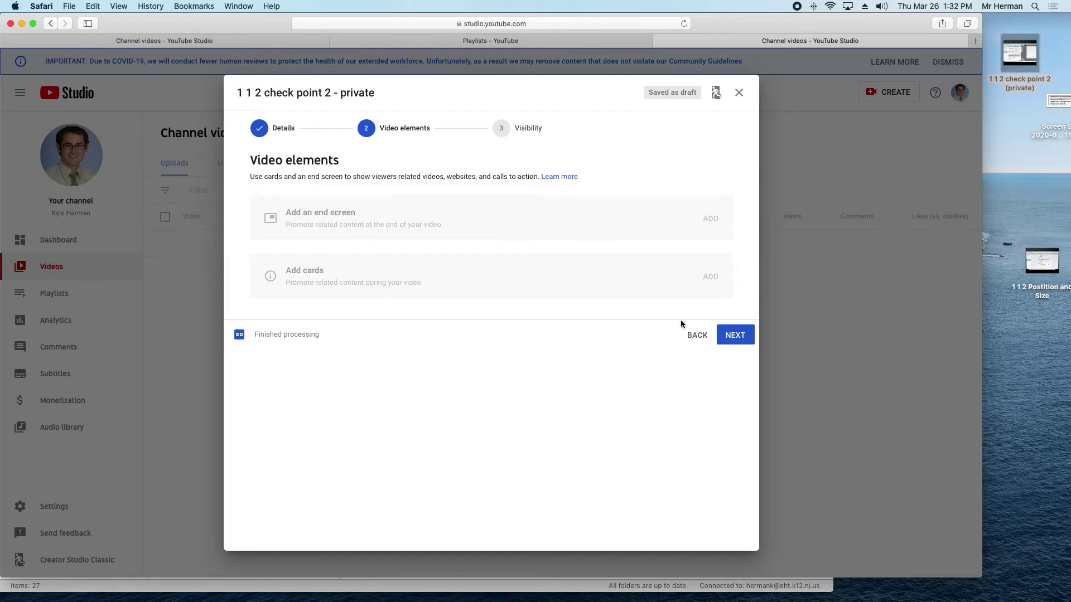
pyautogui.click(734, 341)
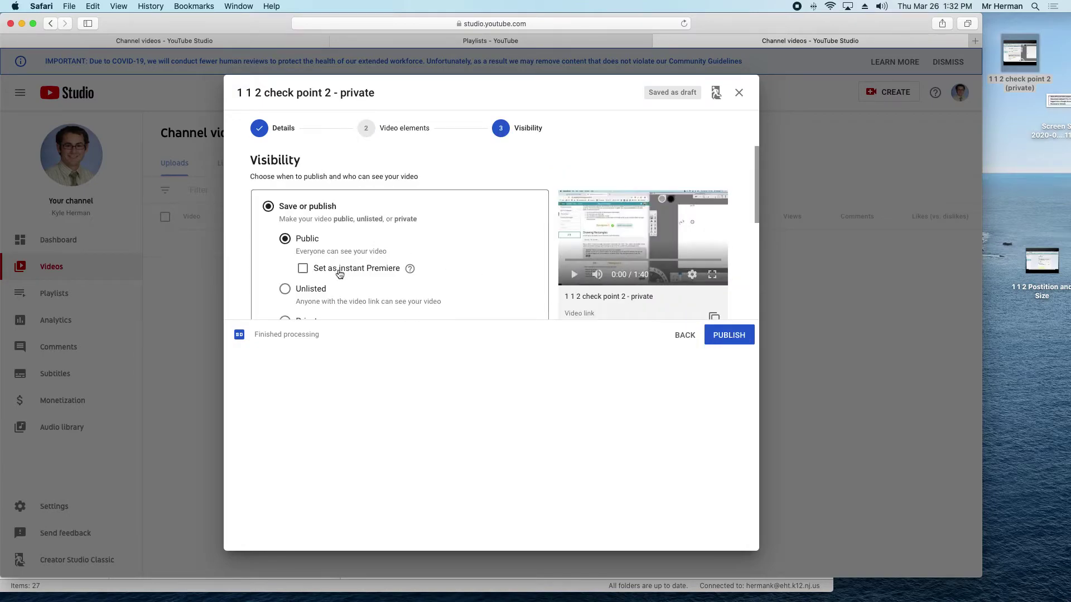
# Step: Set the video's visibility to Private and save it to the channel
pyautogui.scroll(-1, 339, 273)
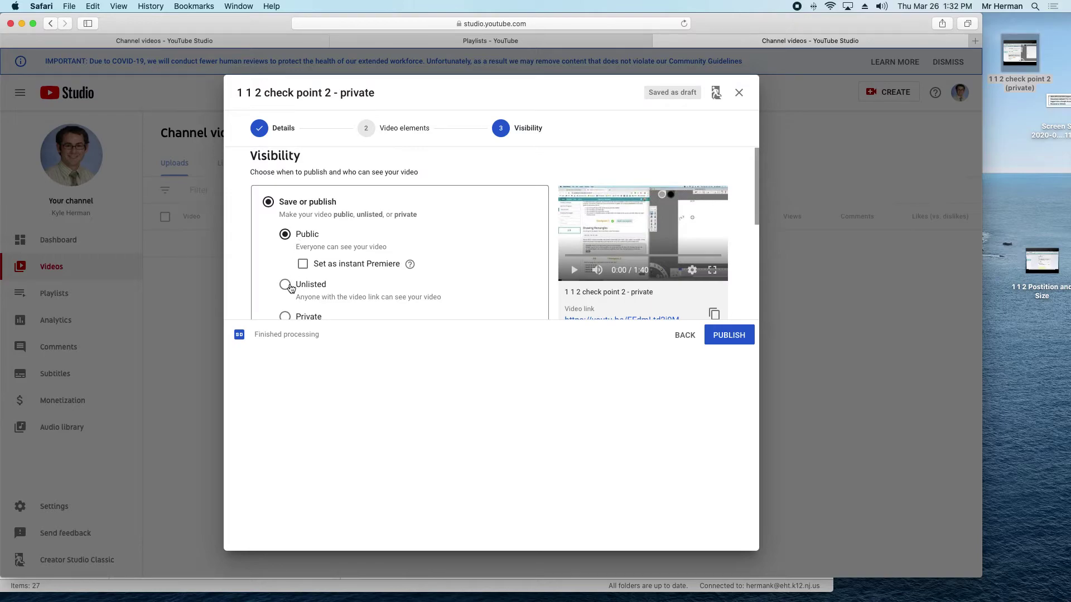
pyautogui.scroll(-1, 290, 312)
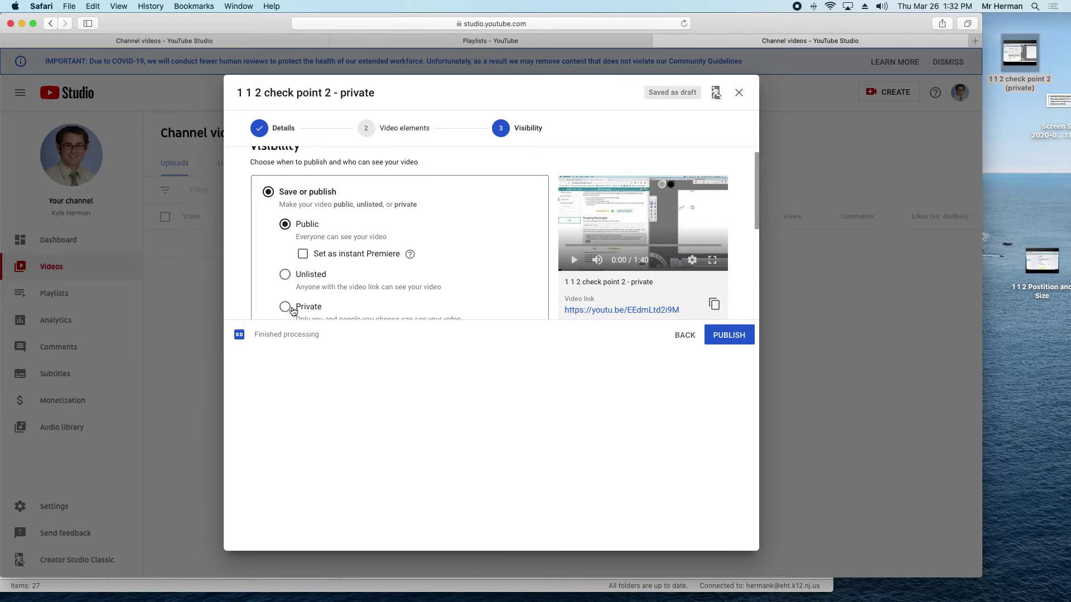
pyautogui.click(285, 307)
pyautogui.scroll(-3, 296, 306)
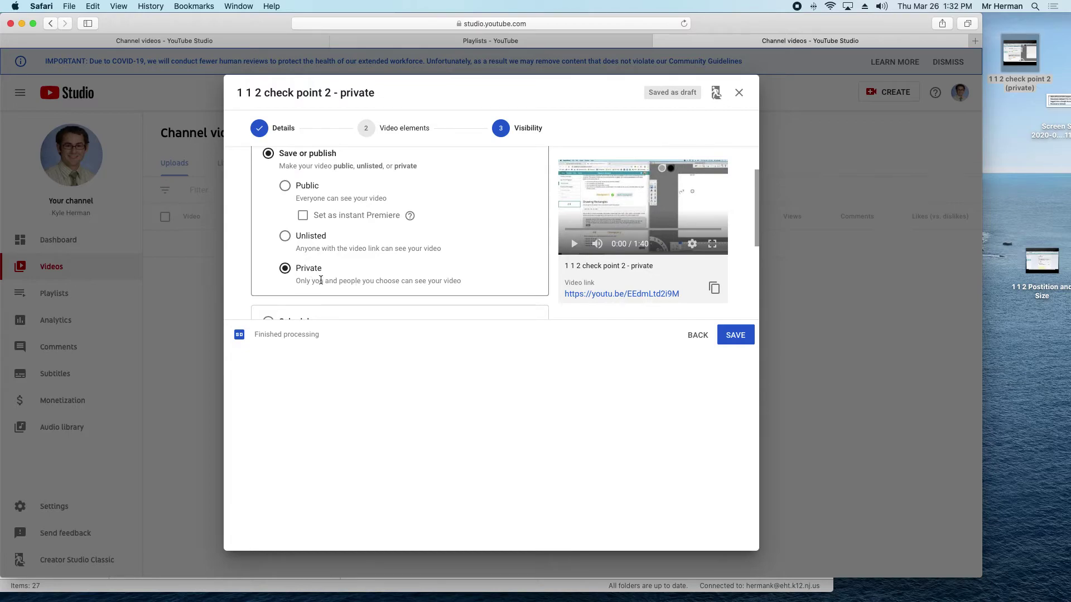
pyautogui.scroll(-2, 323, 287)
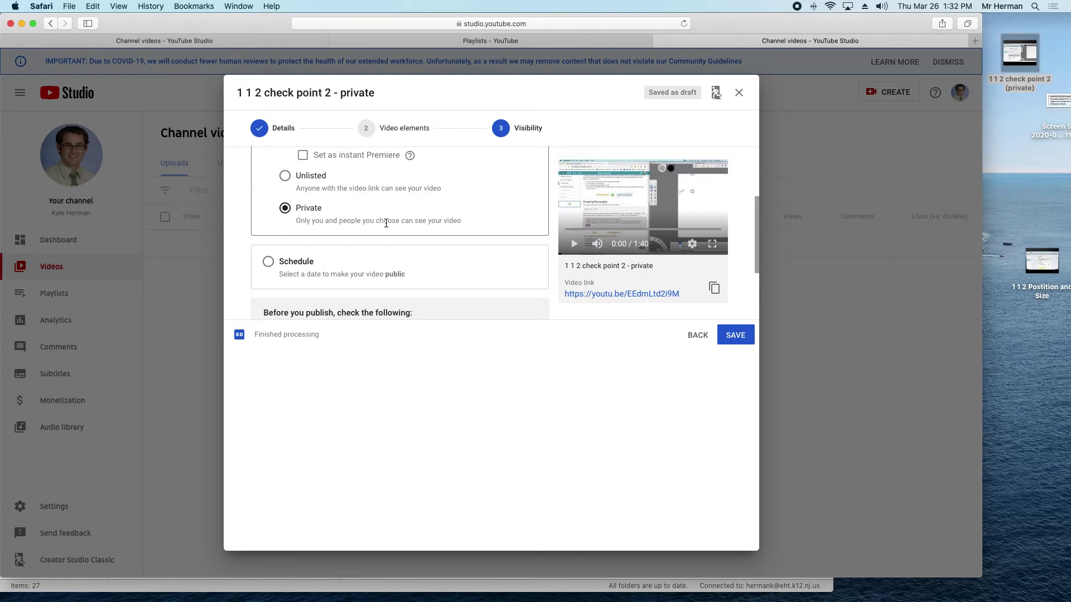
pyautogui.scroll(-4, 397, 245)
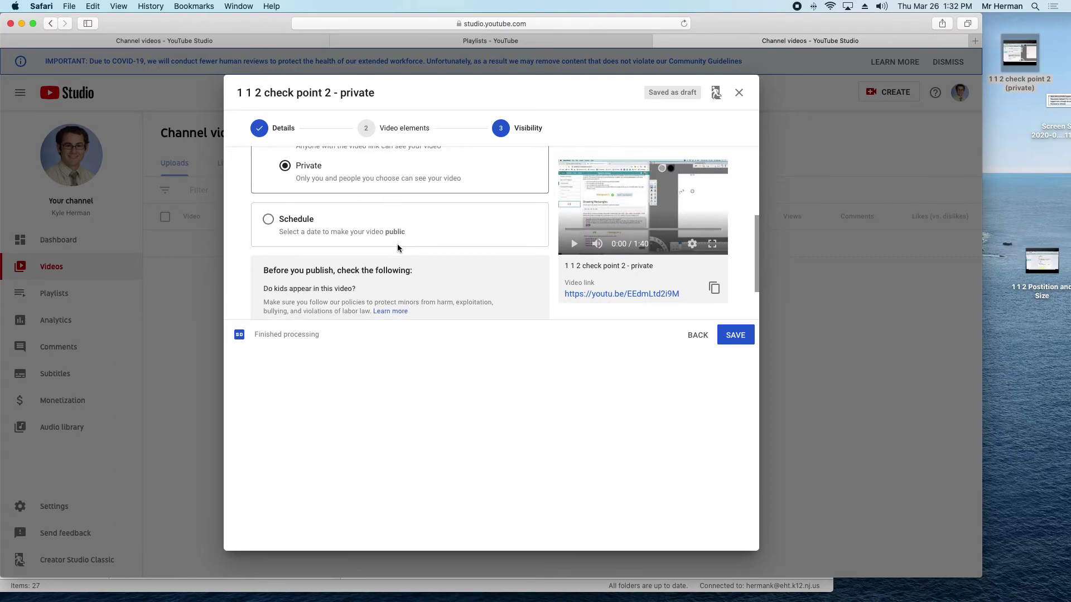
pyautogui.scroll(5, 396, 261)
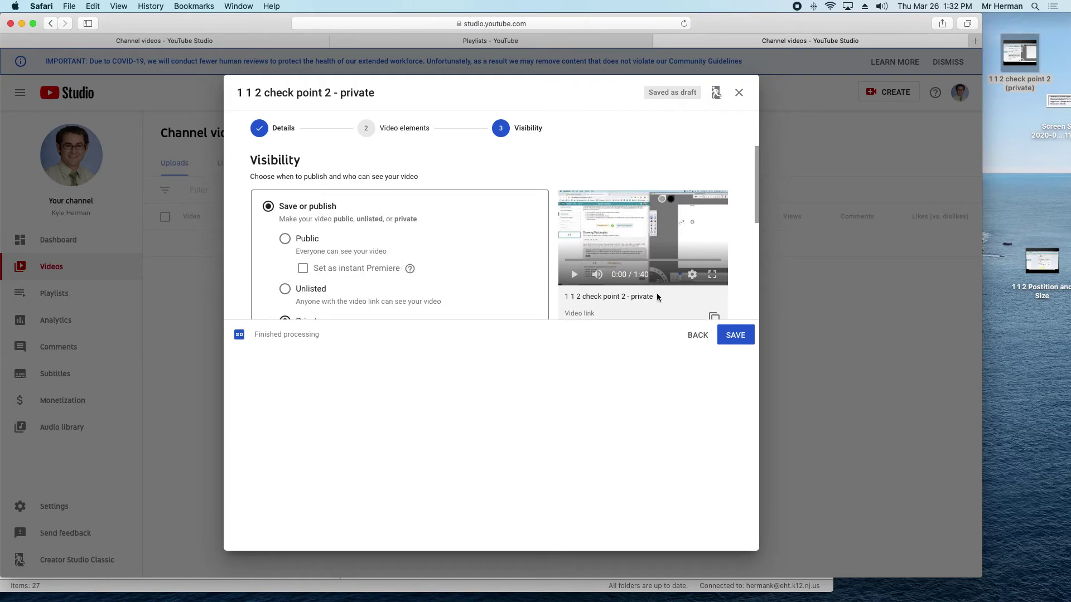
pyautogui.click(733, 340)
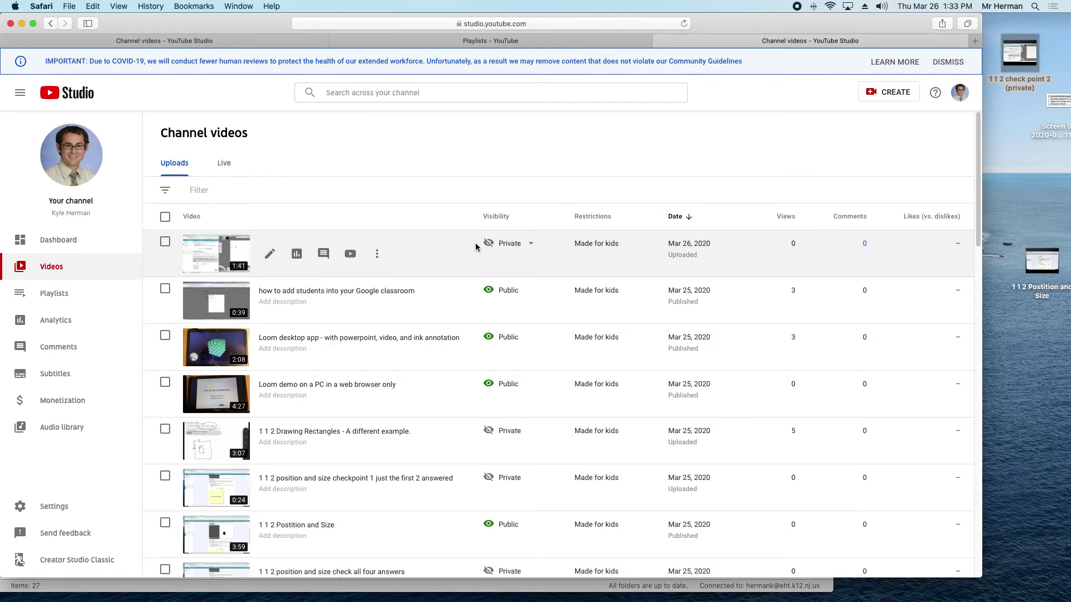
# Step: Check the visibility options and playlist assignment of the uploaded check point 2 video in the channel list without changing them
pyautogui.click(521, 246)
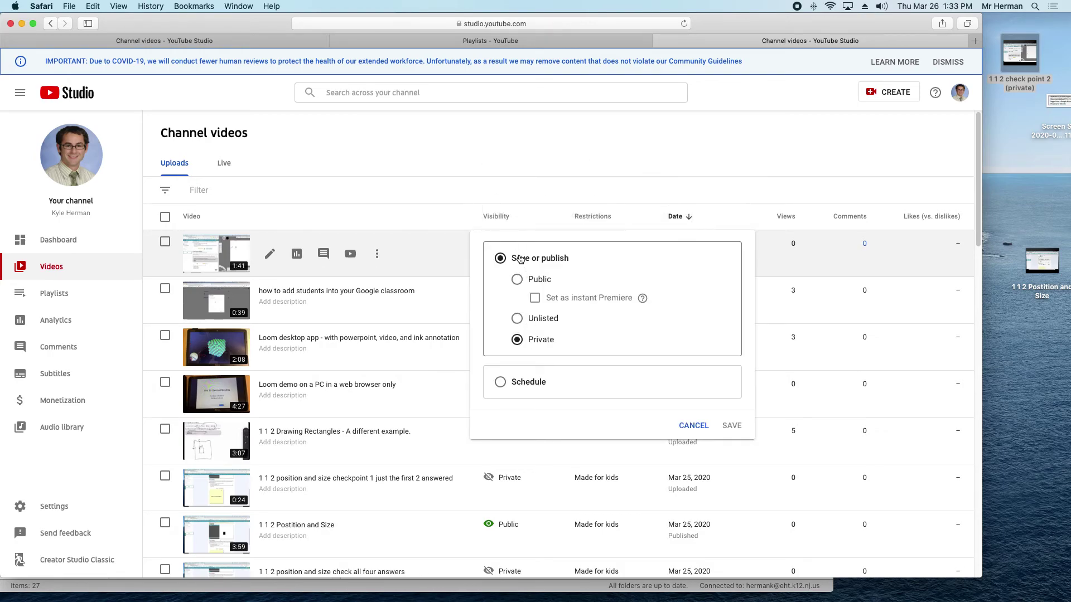
pyautogui.click(697, 429)
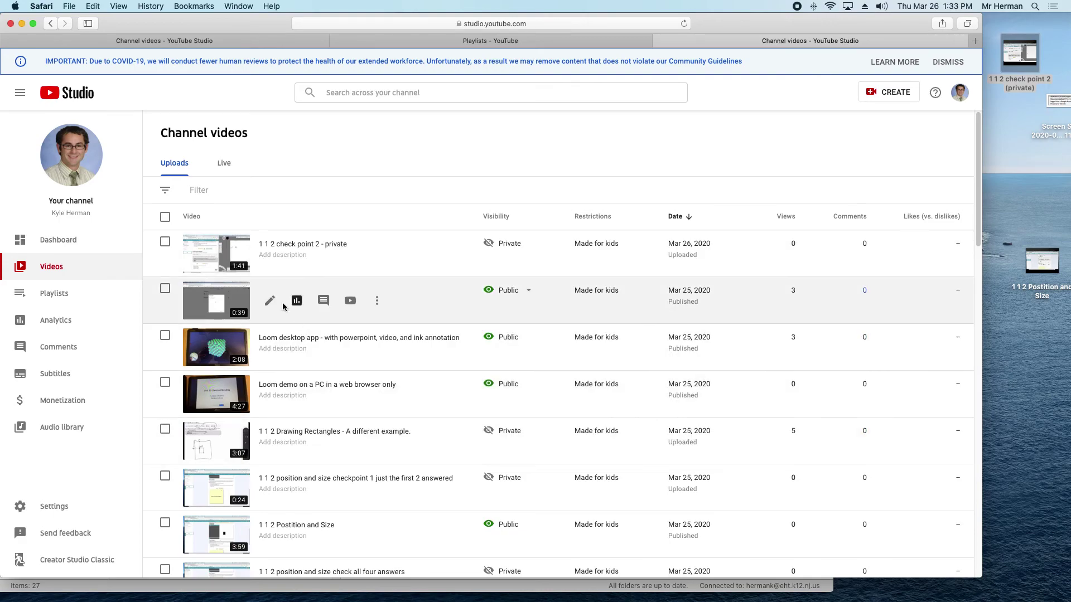
pyautogui.click(165, 242)
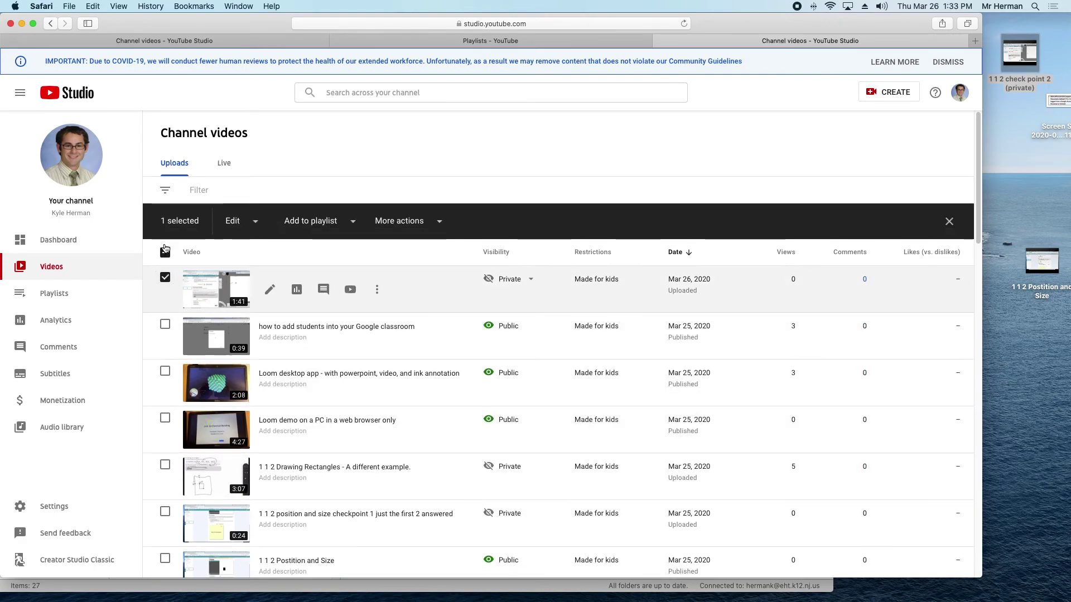
pyautogui.click(312, 221)
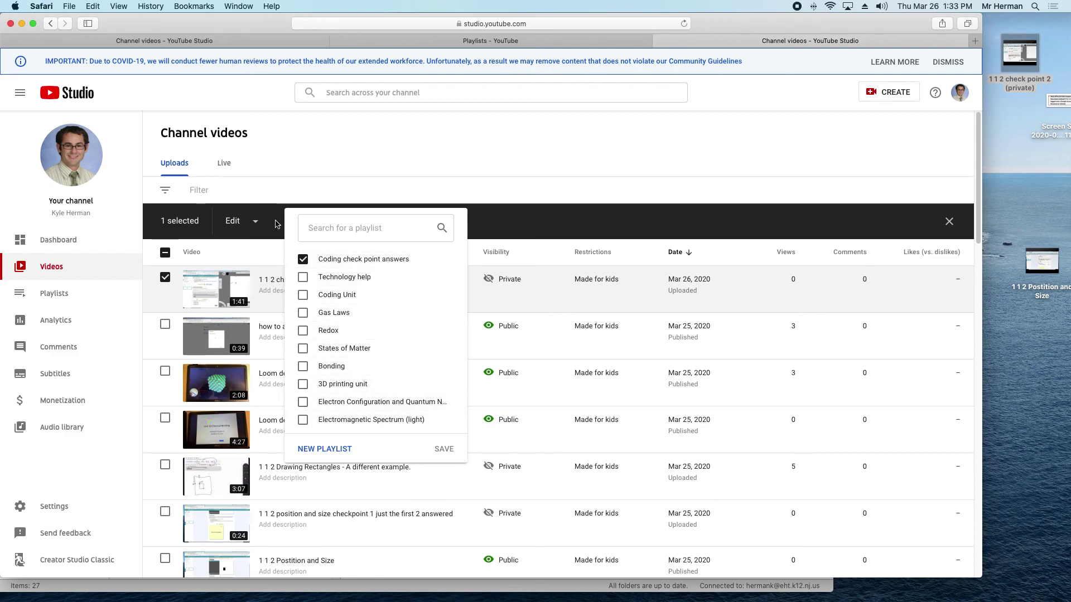
pyautogui.click(397, 181)
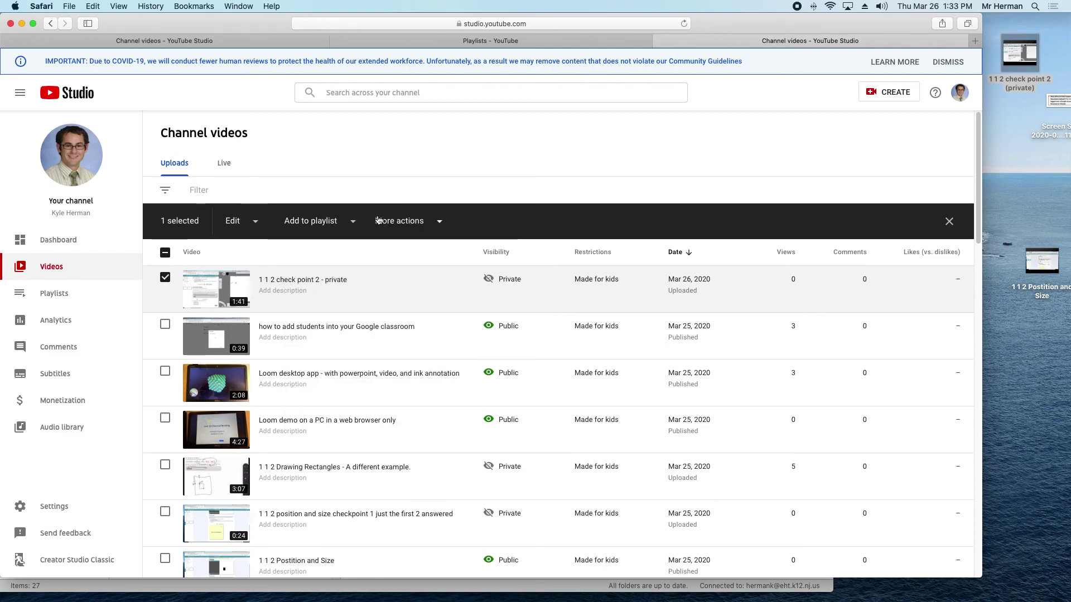